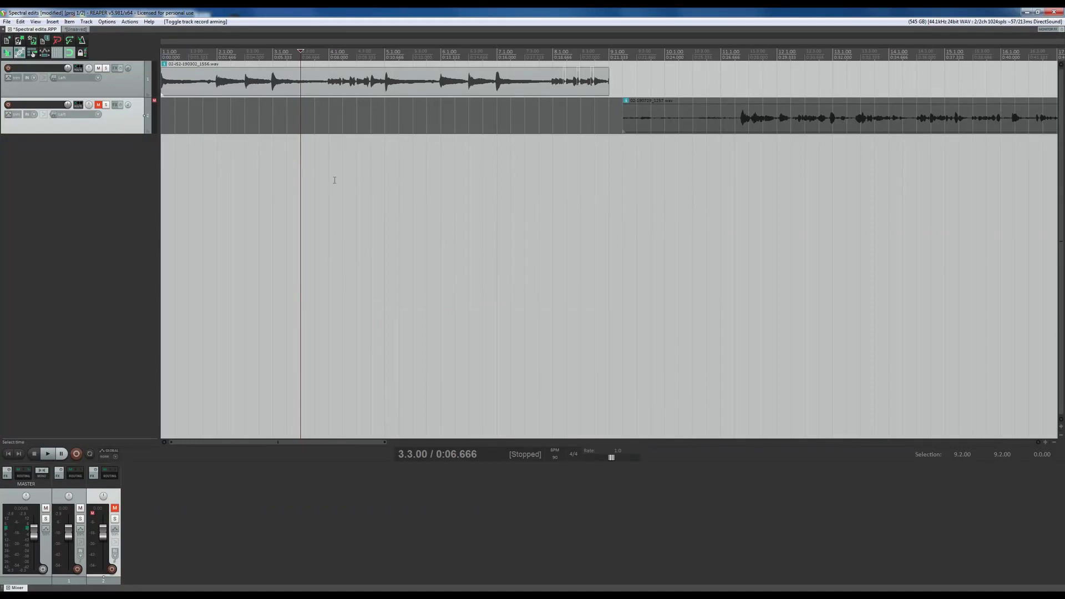
Audition the drums from 3.4.00, then drag the first drum track much taller
{"action": "left_click", "coordinate": [317, 169]}
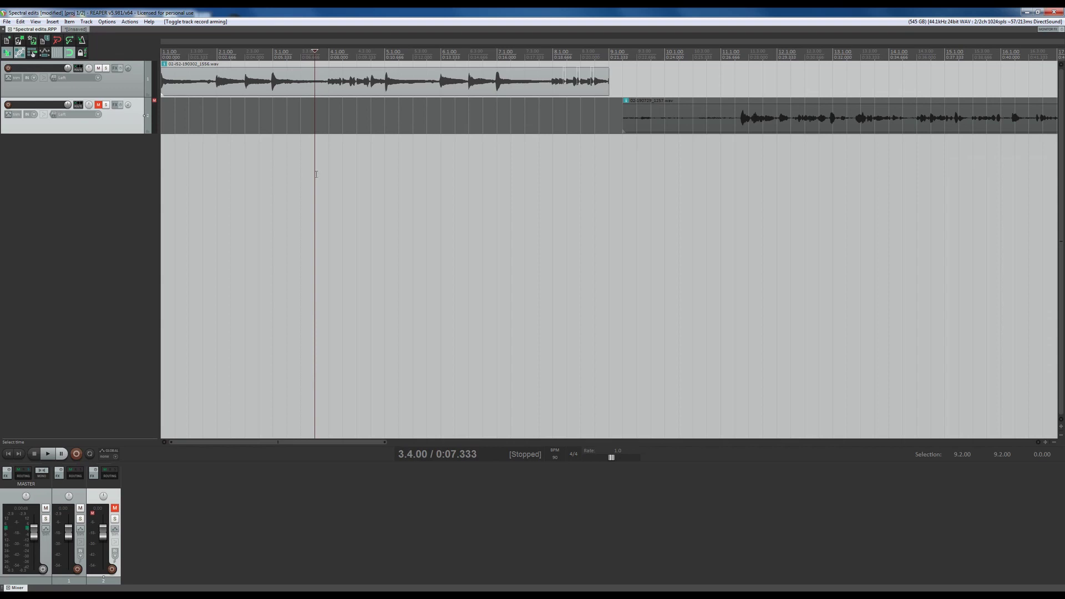
{"action": "key", "text": "space"}
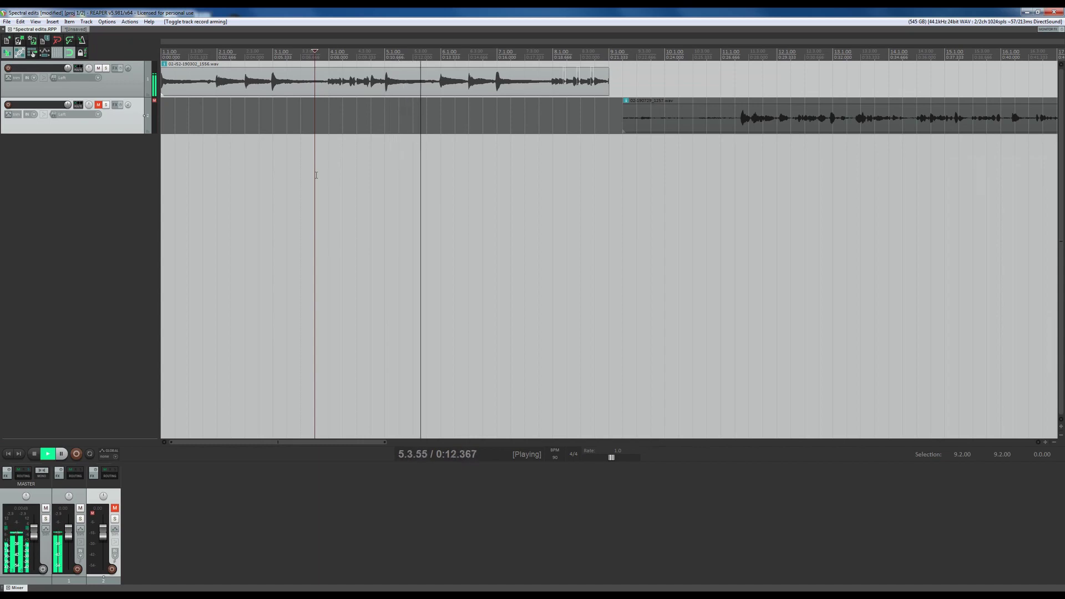
{"action": "key", "text": "space"}
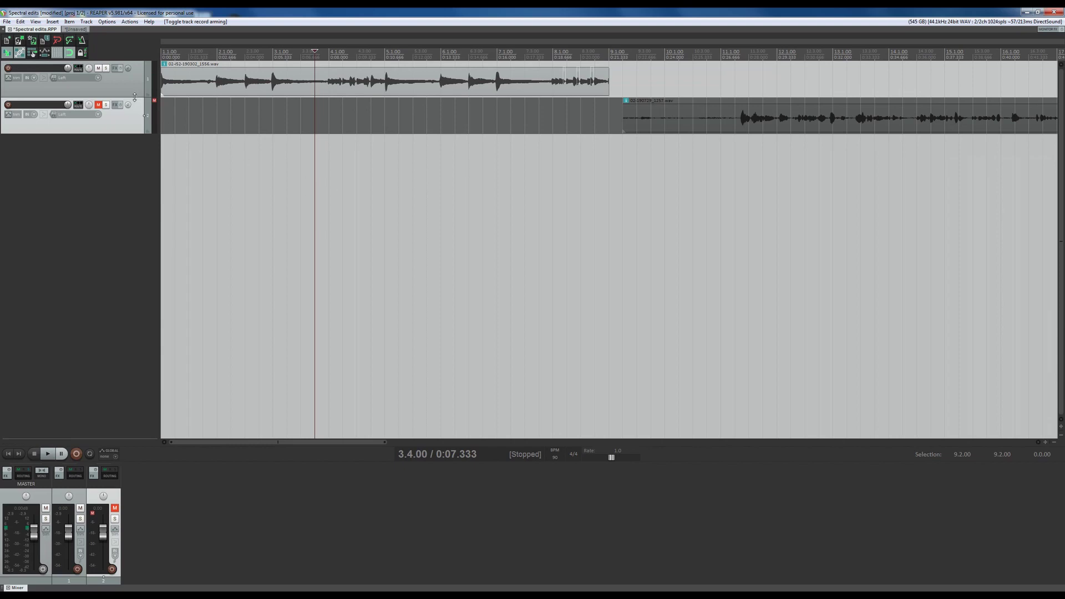
{"action": "left_click_drag", "start_coordinate": [135, 97], "coordinate": [128, 275]}
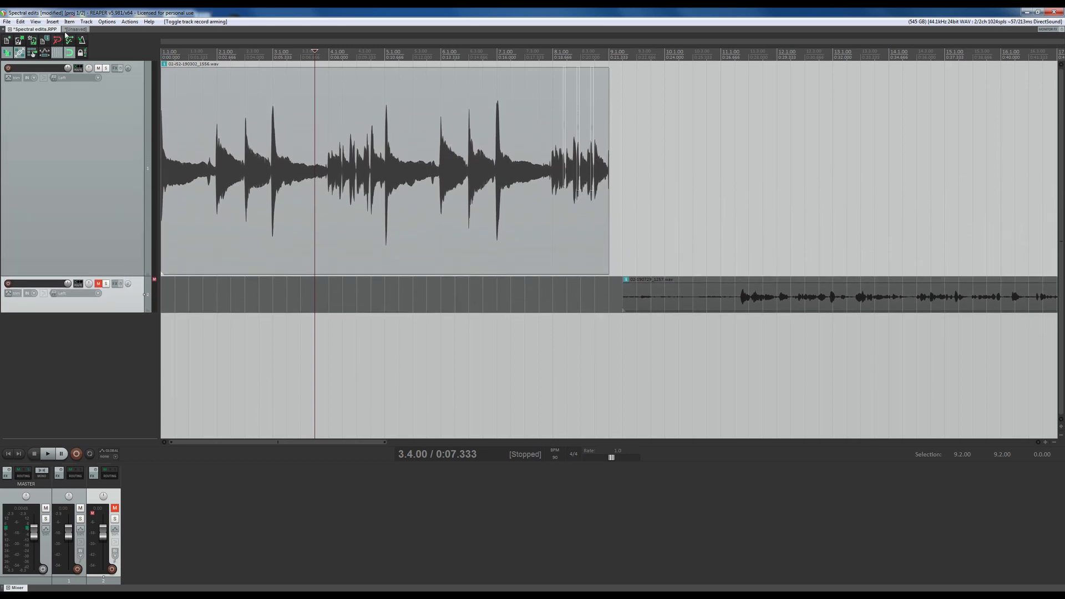
{"action": "left_click", "coordinate": [38, 23]}
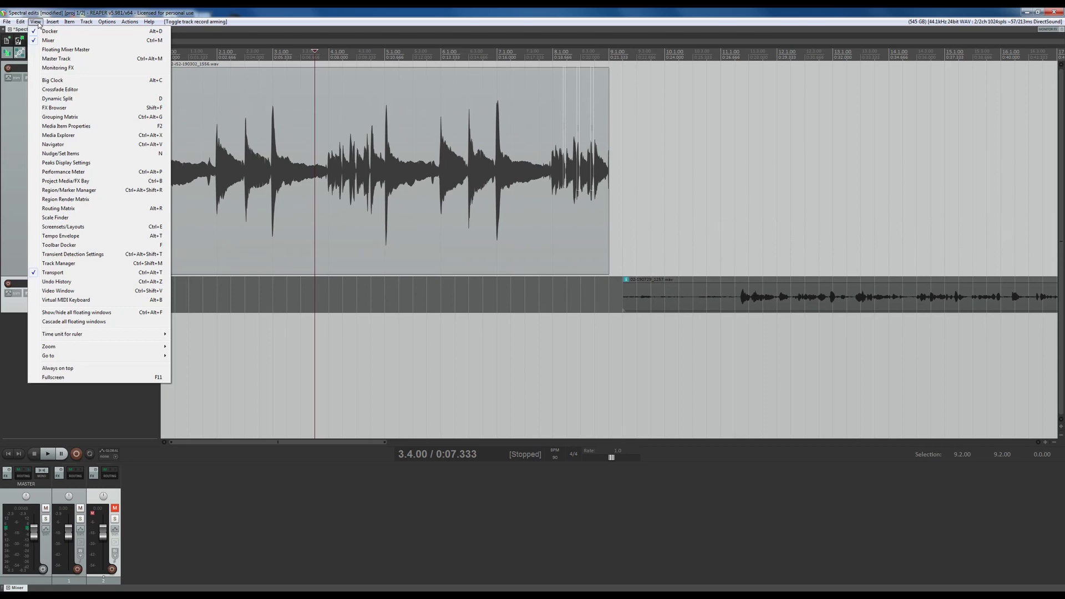
Set the Peaks Display mode to Spectrogram so both drum items show as colour spectrograms
{"action": "left_click", "coordinate": [84, 164]}
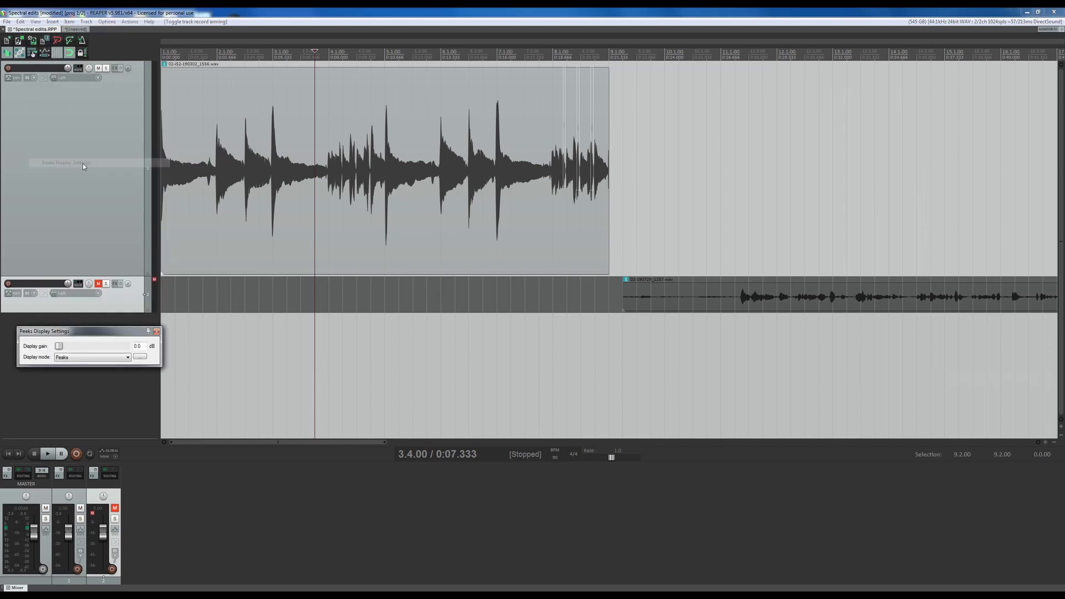
{"action": "left_click", "coordinate": [100, 360]}
{"action": "left_click", "coordinate": [76, 359]}
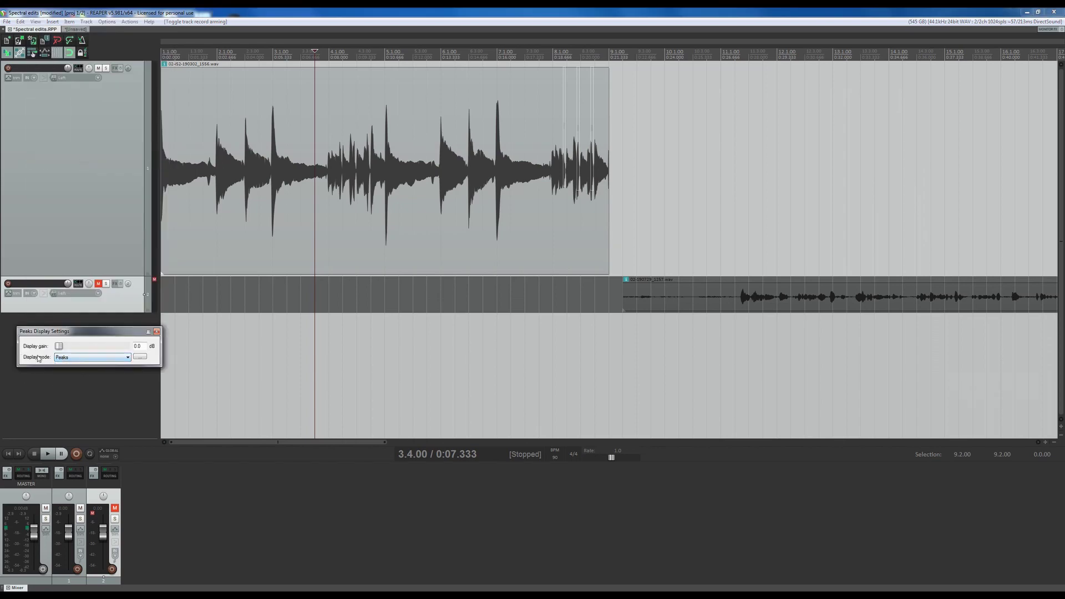
{"action": "left_click", "coordinate": [86, 357]}
{"action": "left_click", "coordinate": [103, 377]}
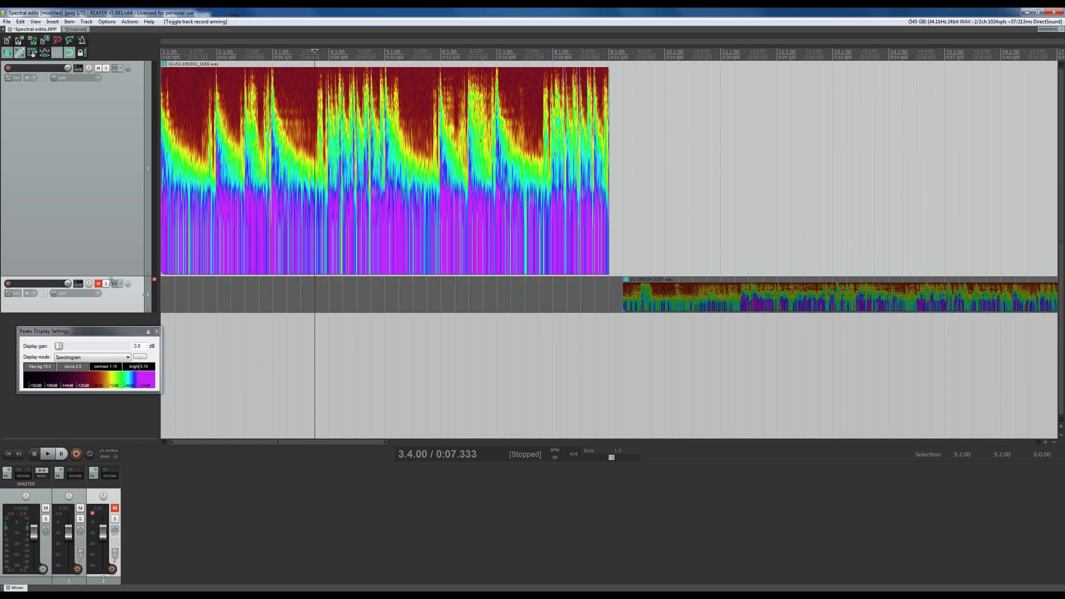
Stretch the drum track to fill the arrange area and play it from 3.3.00
{"action": "left_click_drag", "start_coordinate": [111, 276], "coordinate": [111, 337]}
{"action": "scroll", "coordinate": [606, 285], "scroll_direction": "up", "scroll_amount": 6}
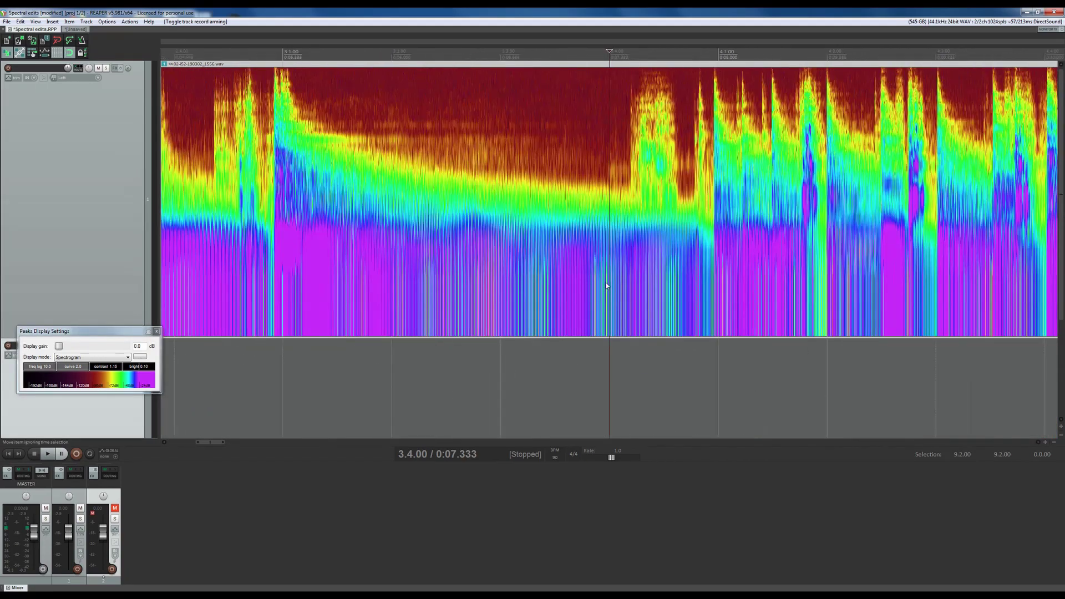
{"action": "scroll", "coordinate": [601, 285], "scroll_direction": "down", "scroll_amount": 2}
{"action": "left_click", "coordinate": [570, 66]}
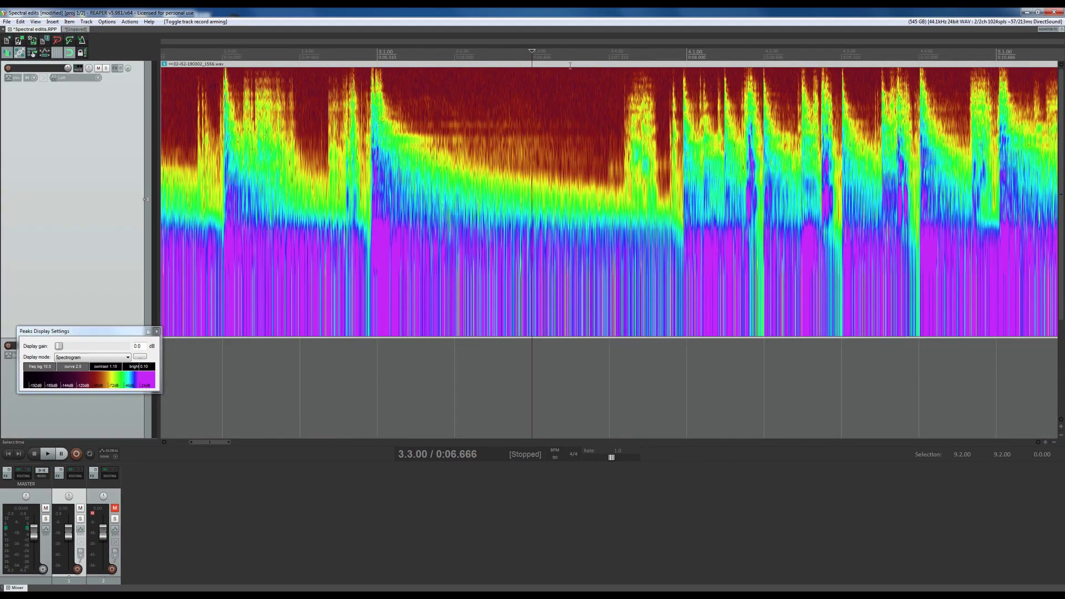
{"action": "key", "text": "space"}
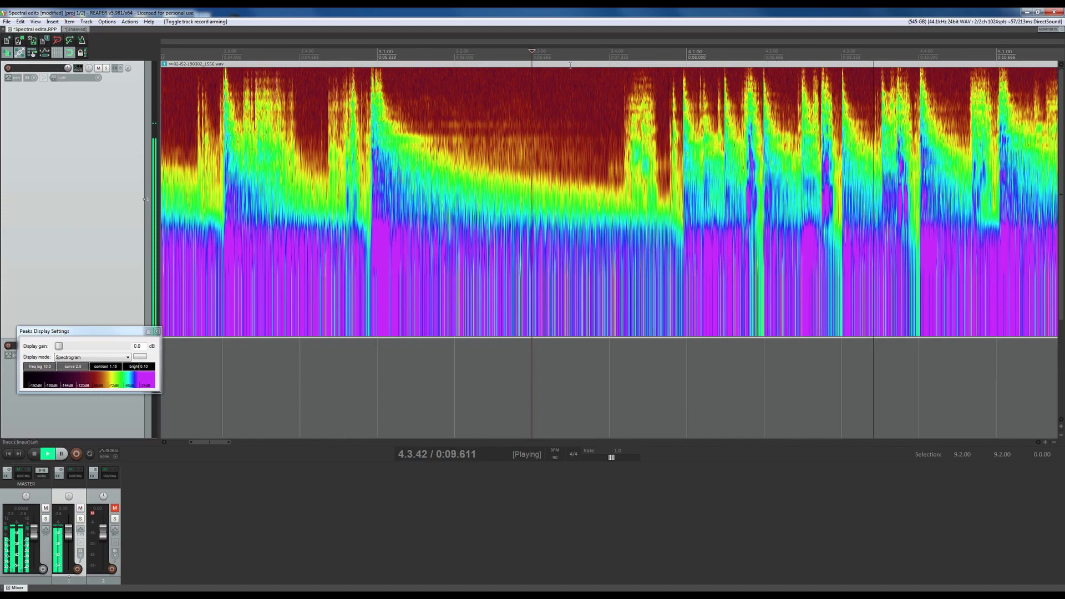
{"action": "key", "text": "space"}
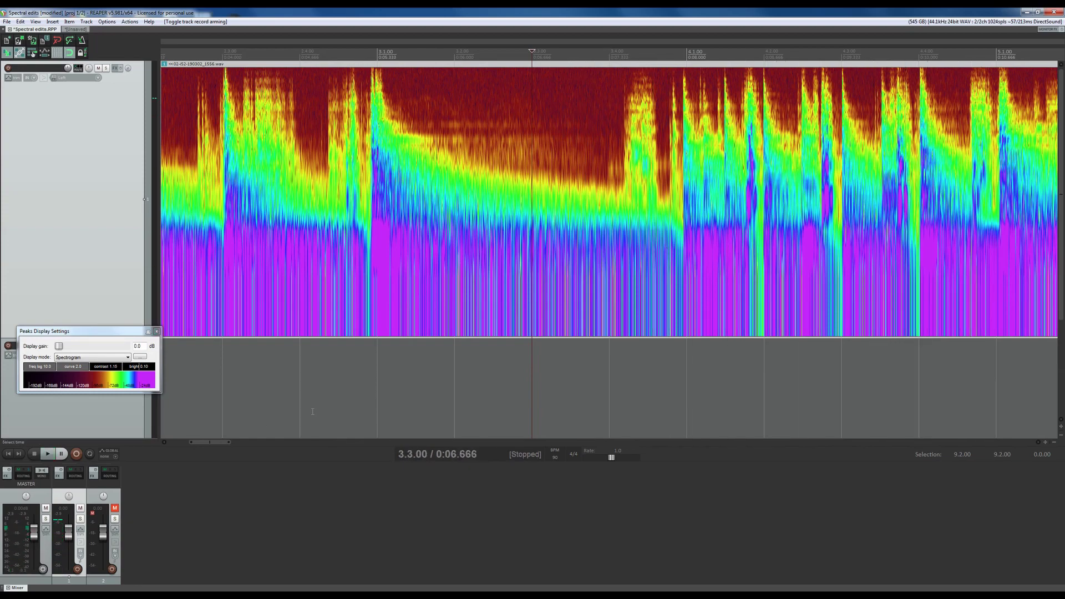
Place the edit cursor at 4.2.00 and select the drum media item
{"action": "scroll", "coordinate": [225, 442], "scroll_direction": "right", "scroll_amount": 4}
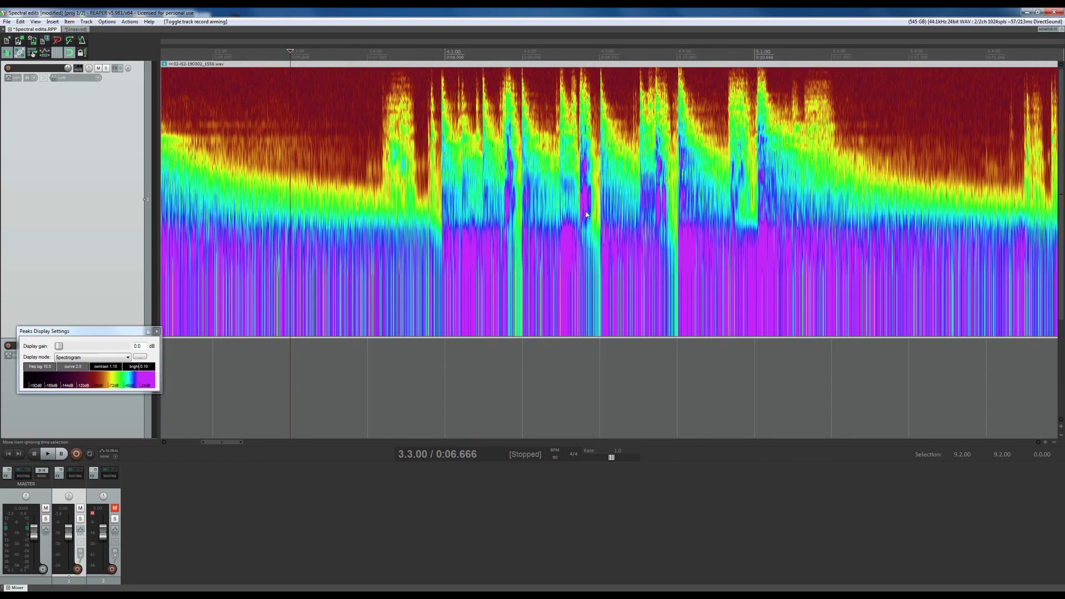
{"action": "left_click", "coordinate": [522, 111]}
{"action": "scroll", "coordinate": [554, 213], "scroll_direction": "up", "scroll_amount": 5}
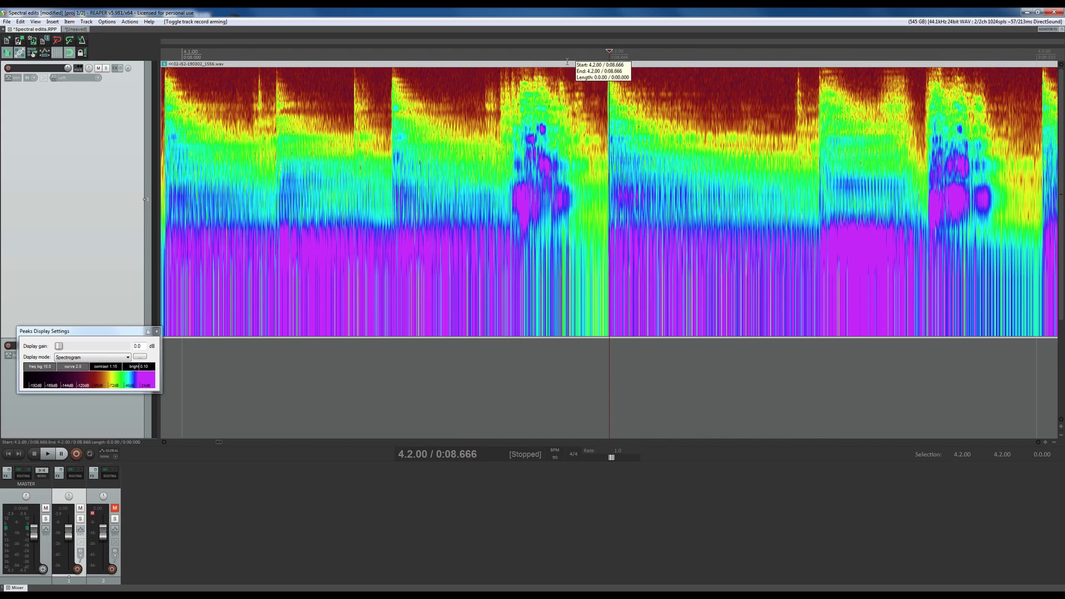
{"action": "left_click", "coordinate": [481, 53]}
{"action": "left_click", "coordinate": [476, 62]}
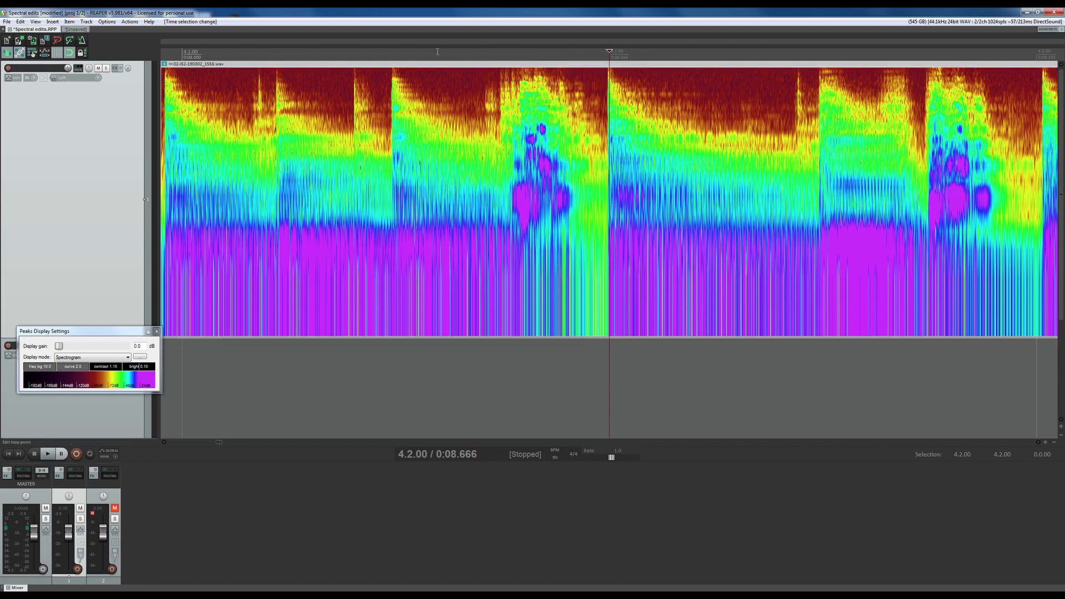
{"action": "scroll", "coordinate": [467, 275], "scroll_direction": "down", "scroll_amount": 4}
{"action": "scroll", "coordinate": [661, 161], "scroll_direction": "down", "scroll_amount": 2}
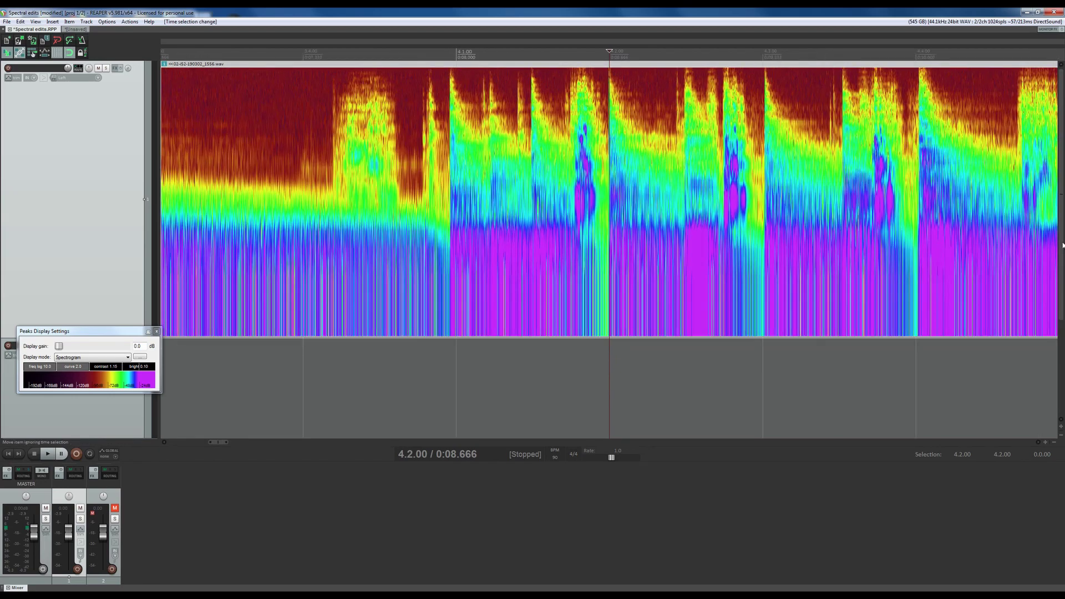
Turn snapping off and narrow the time selection to 4.1.69–4.2.02 around one hit
{"action": "left_click_drag", "start_coordinate": [505, 65], "coordinate": [610, 73]}
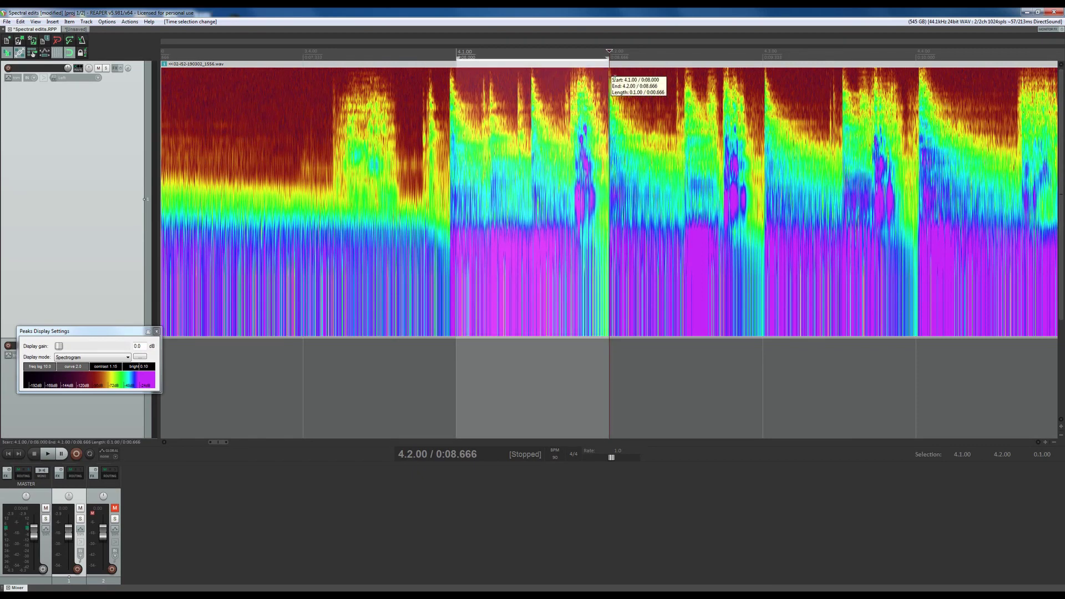
{"action": "left_click", "coordinate": [72, 55]}
{"action": "left_click", "coordinate": [614, 122]}
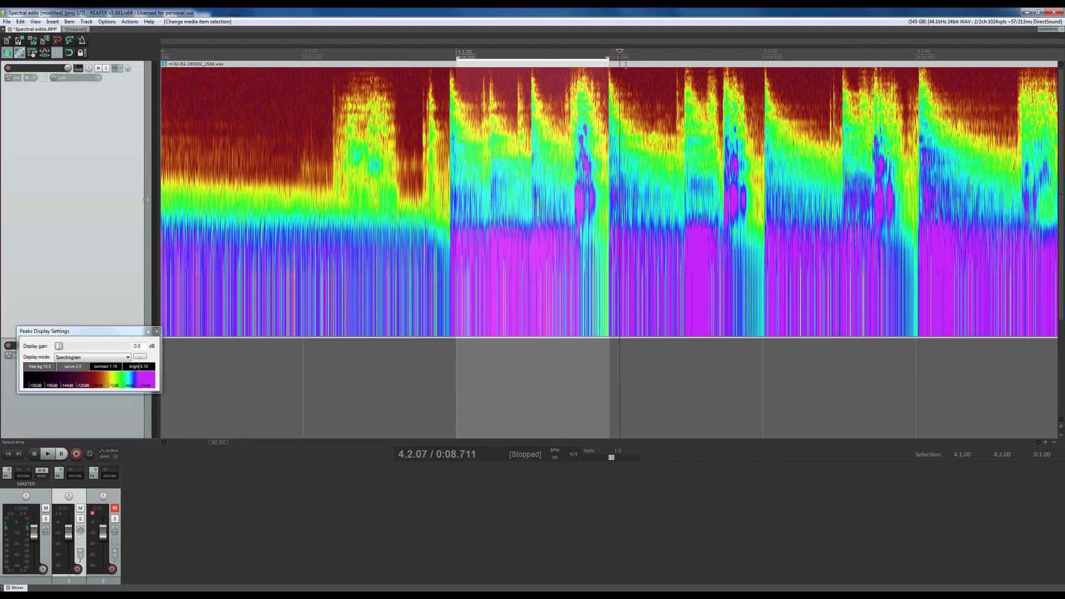
{"action": "left_click_drag", "start_coordinate": [610, 63], "coordinate": [563, 64]}
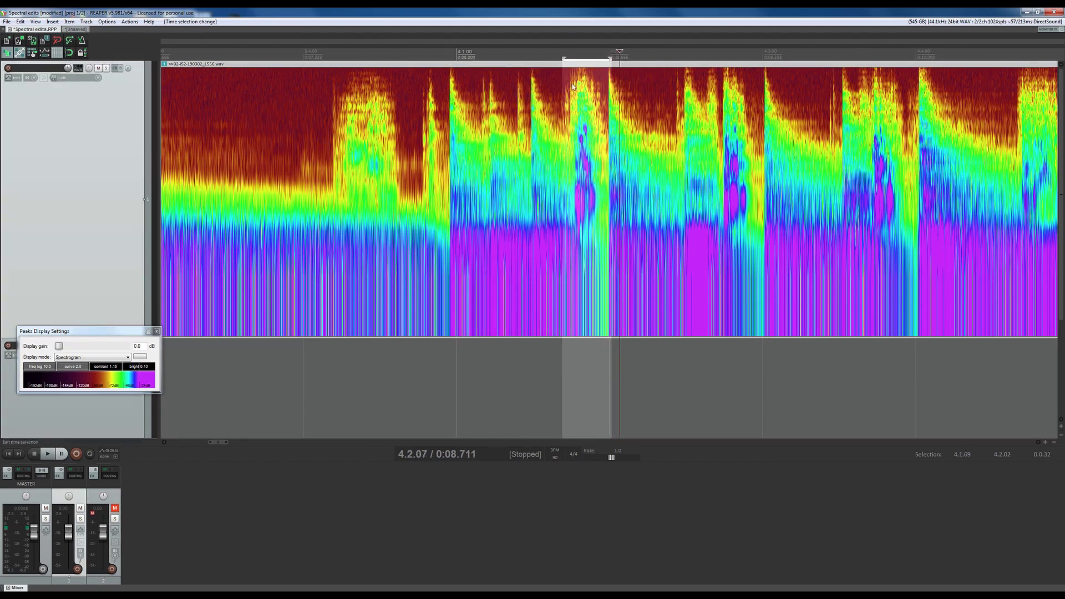
{"action": "scroll", "coordinate": [588, 192], "scroll_direction": "up", "scroll_amount": 5}
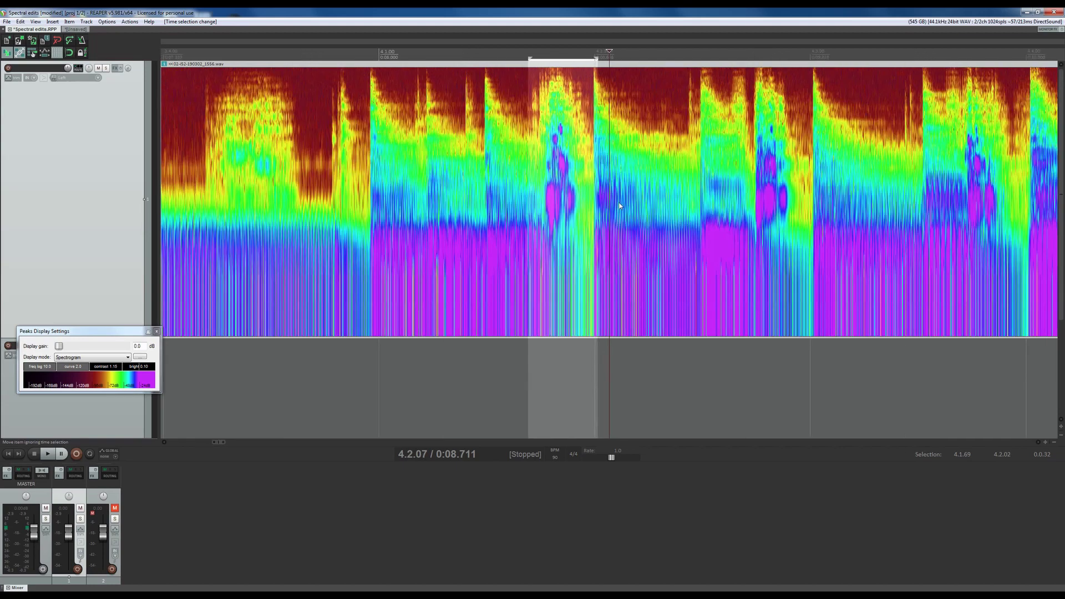
Add a full-range 0Hz–22050Hz spectral edit to the drum item over the selected hit
{"action": "right_click", "coordinate": [466, 189]}
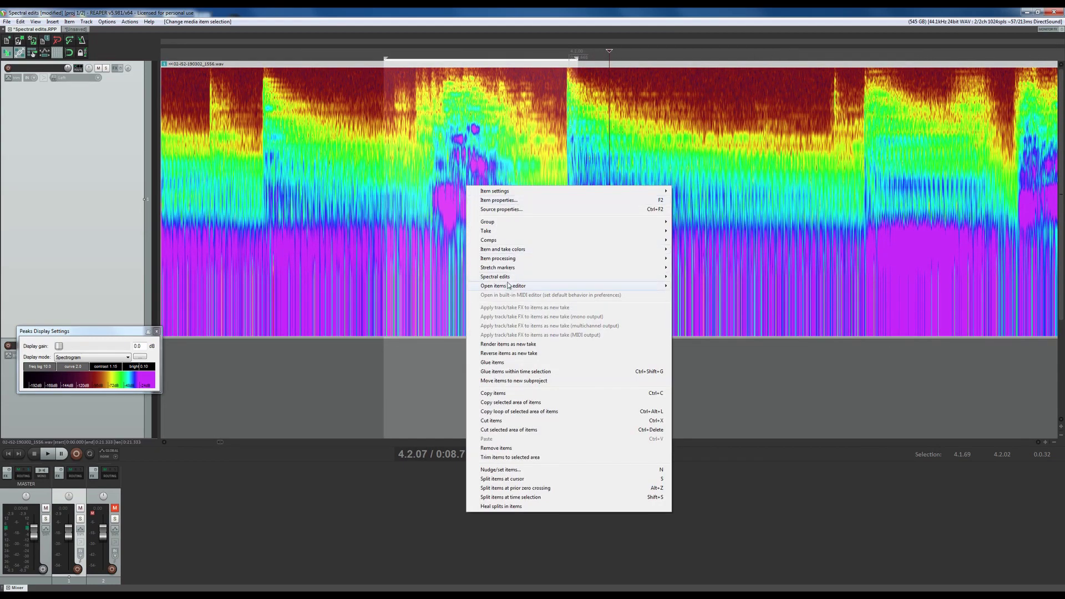
{"action": "mouse_move", "coordinate": [507, 277]}
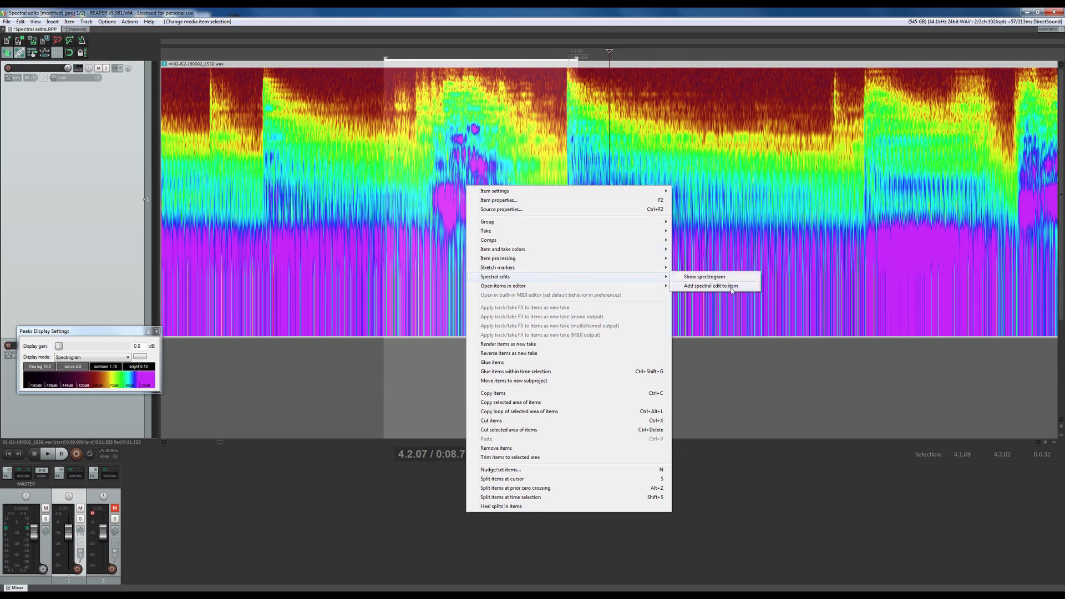
{"action": "left_click", "coordinate": [732, 287]}
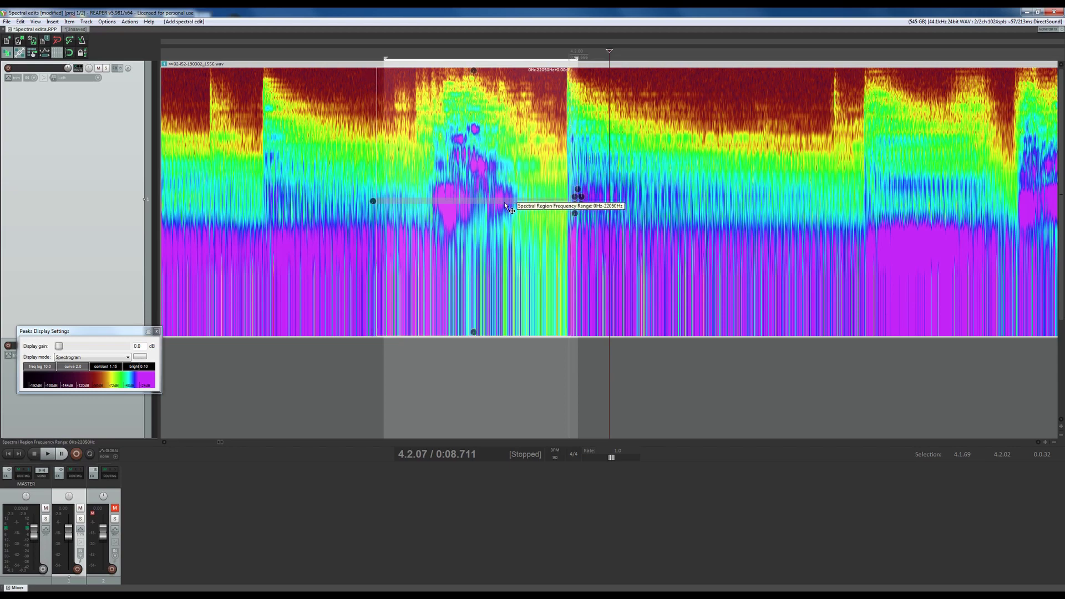
Place the spectral region over the drum hit and start it slightly earlier
{"action": "left_click_drag", "start_coordinate": [504, 202], "coordinate": [529, 85]}
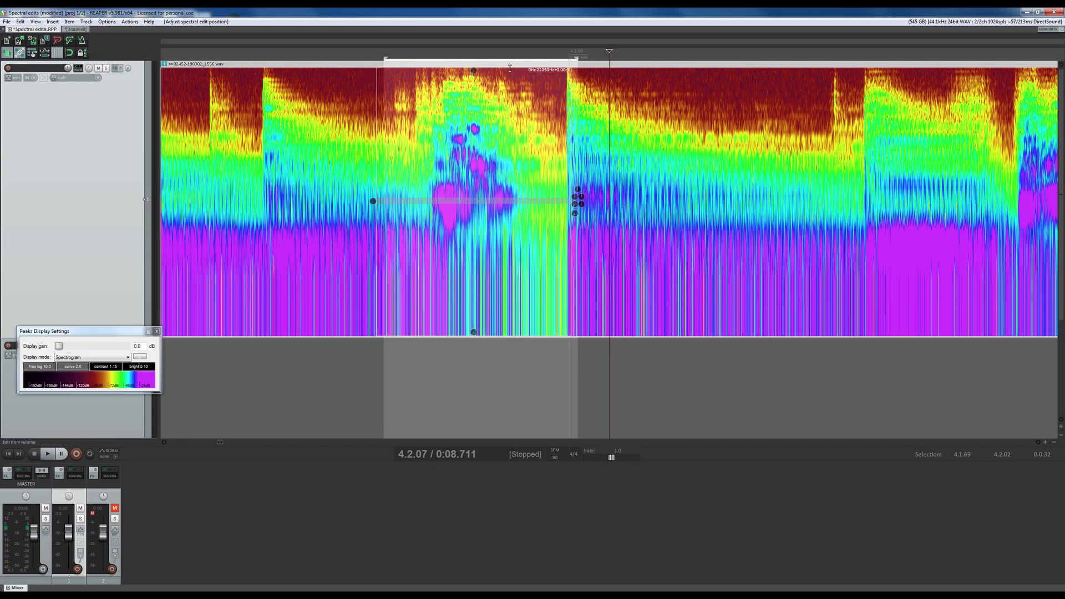
{"action": "left_click_drag", "start_coordinate": [509, 67], "coordinate": [529, 193]}
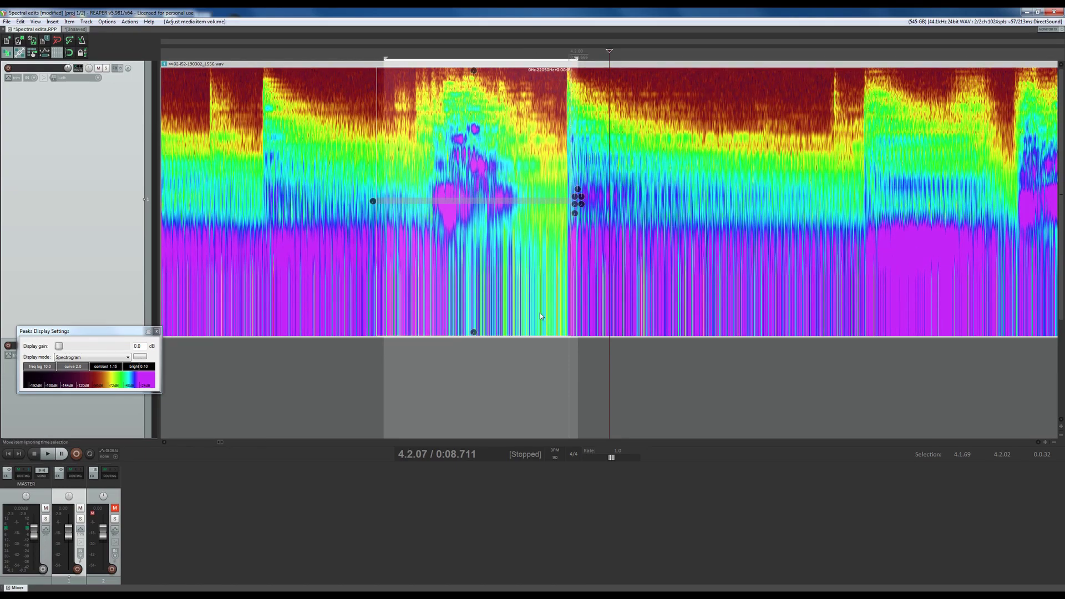
{"action": "left_click", "coordinate": [507, 197]}
{"action": "left_click_drag", "start_coordinate": [377, 74], "coordinate": [444, 71]}
{"action": "left_click", "coordinate": [434, 67]}
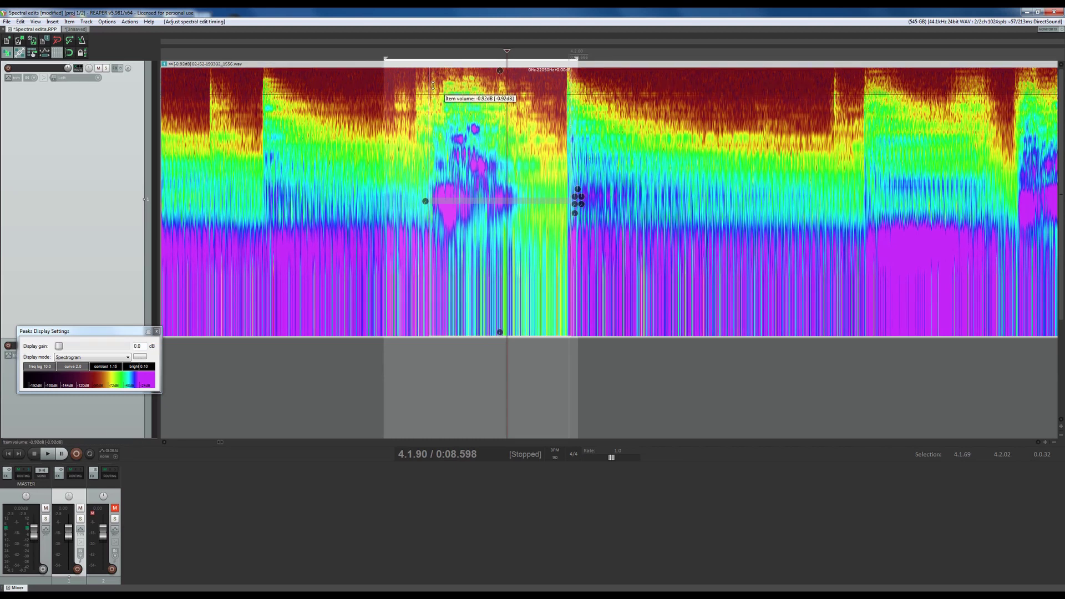
{"action": "left_click_drag", "start_coordinate": [430, 70], "coordinate": [391, 75]}
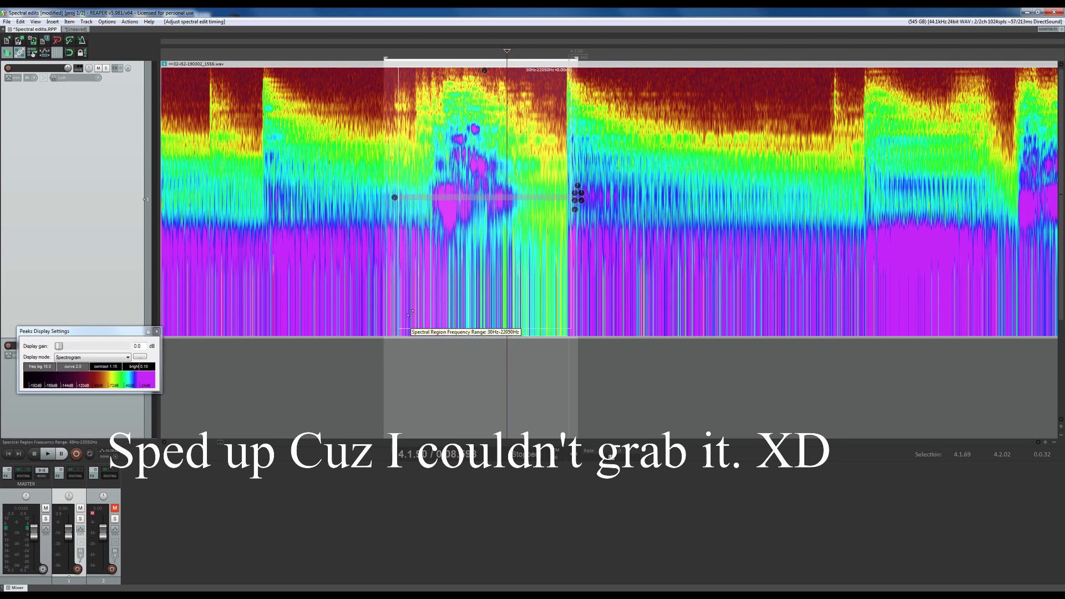
Set the region to about 884Hz–10560Hz and lower its gain to roughly -17.75 dB
{"action": "left_click_drag", "start_coordinate": [454, 333], "coordinate": [477, 244]}
{"action": "left_click_drag", "start_coordinate": [471, 75], "coordinate": [471, 119]}
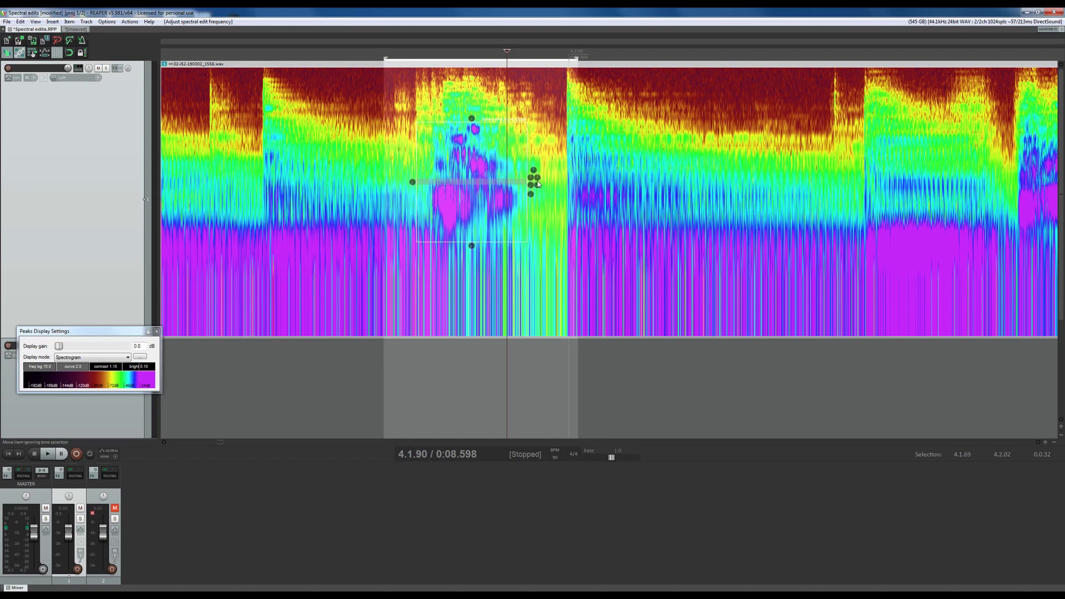
{"action": "mouse_move", "coordinate": [536, 185]}
{"action": "left_click_drag", "start_coordinate": [536, 172], "coordinate": [523, 197]}
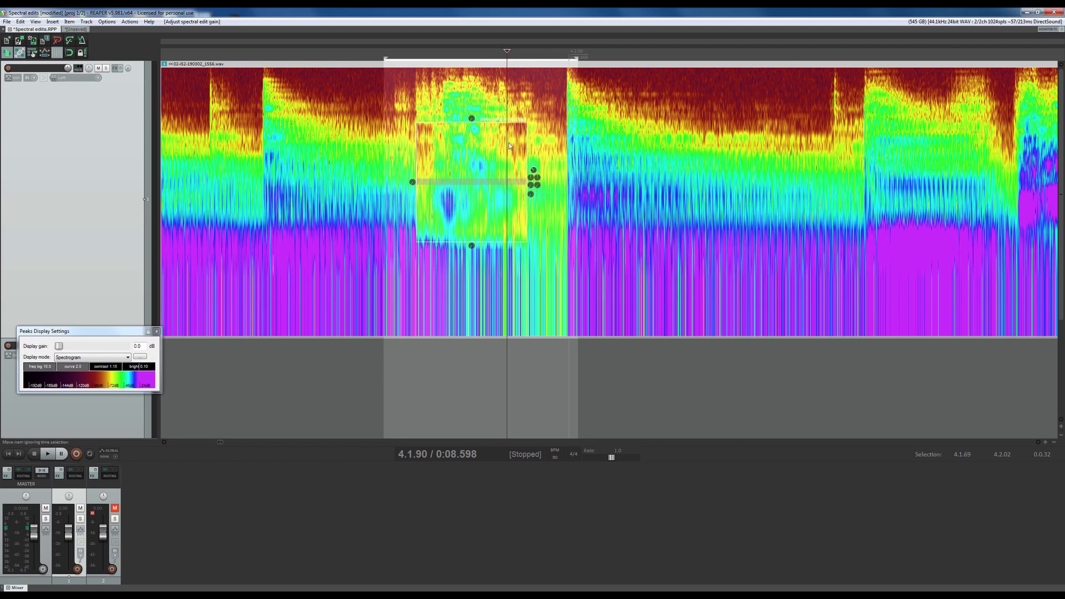
{"action": "left_click_drag", "start_coordinate": [494, 122], "coordinate": [492, 69]}
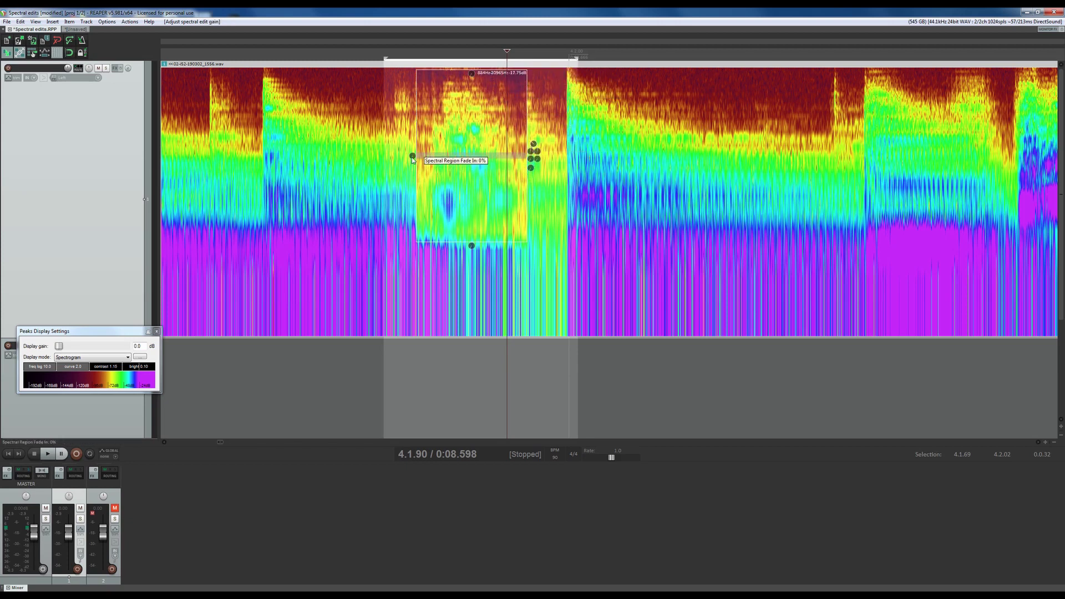
Give the spectral region a fade-in and fade-out, and bring up the unedited project
{"action": "left_click_drag", "start_coordinate": [414, 155], "coordinate": [414, 137]}
{"action": "mouse_move", "coordinate": [530, 165]}
{"action": "left_mouse_down"}
{"action": "mouse_move", "coordinate": [533, 142]}
{"action": "mouse_move", "coordinate": [533, 164]}
{"action": "left_mouse_up"}
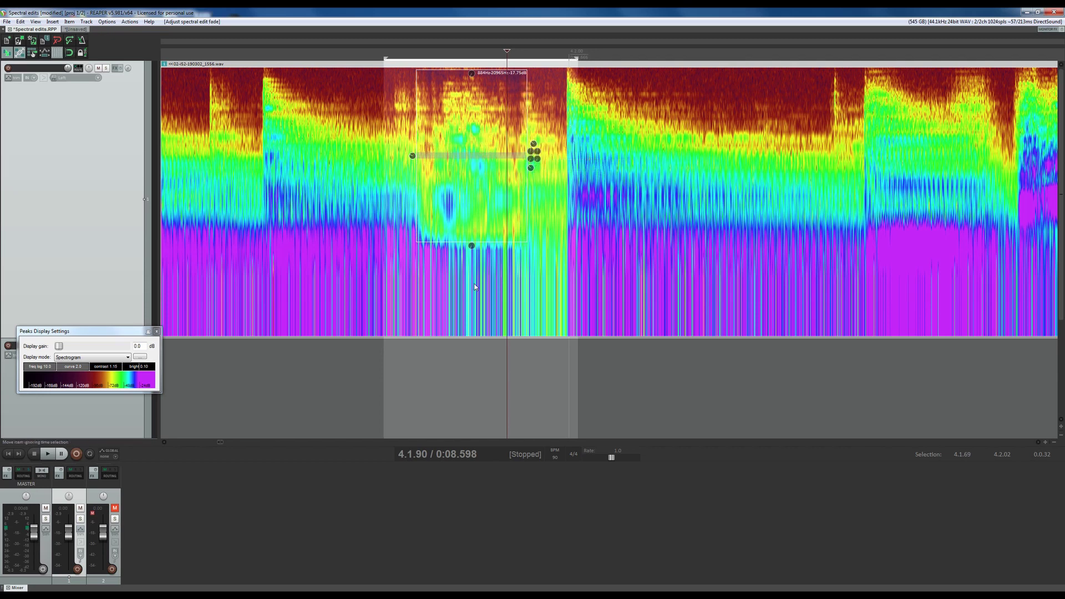
{"action": "left_click", "coordinate": [235, 63]}
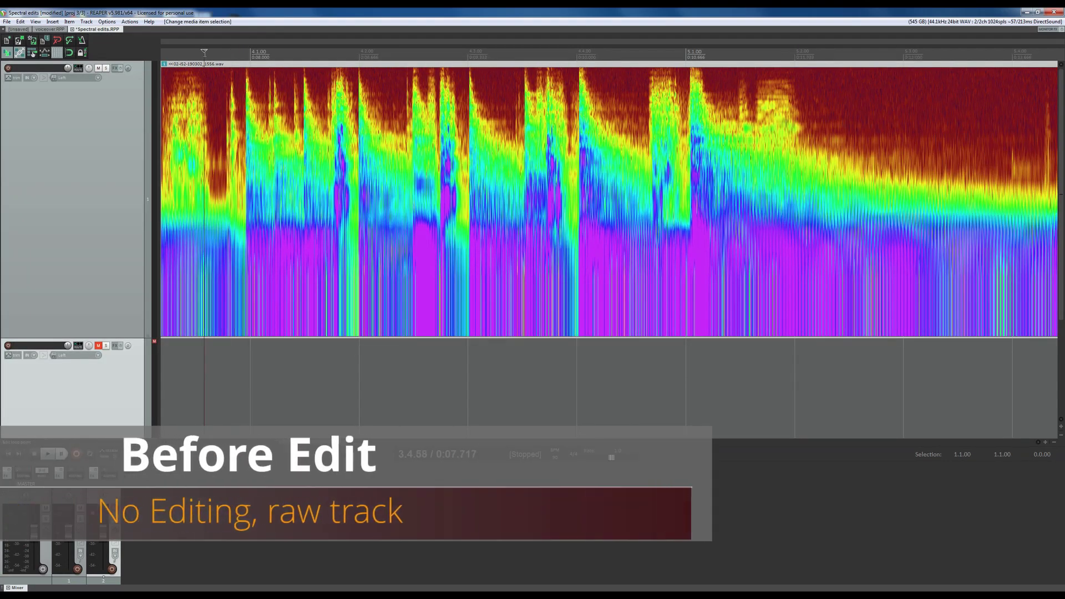
Play the raw 'Before Edit' drum track for comparison
{"action": "key", "text": "space"}
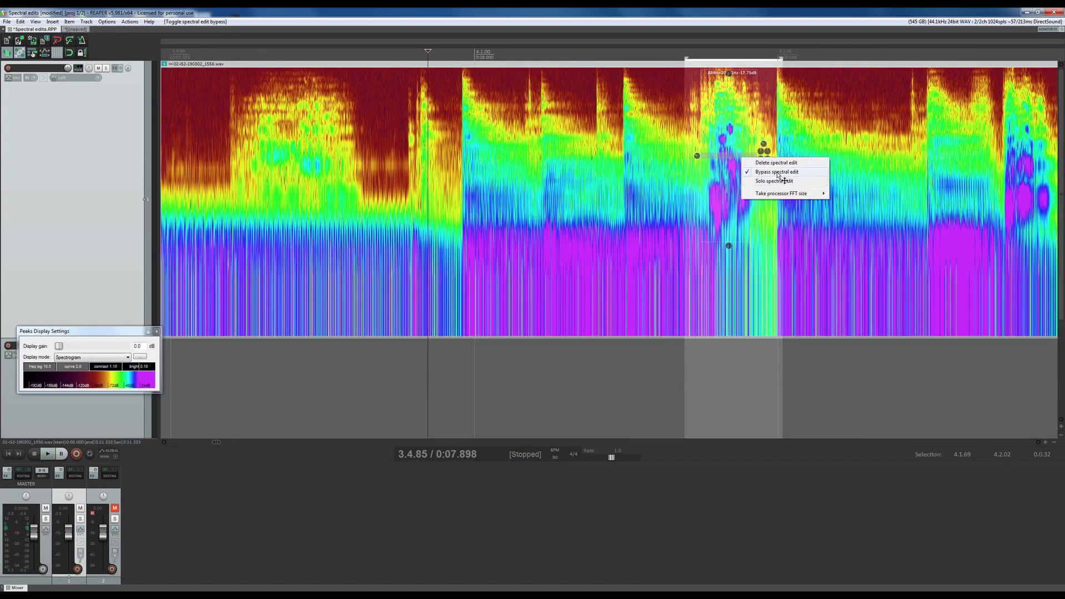
Re-enable the bypassed spectral edit and briefly audition the attenuated hit
{"action": "left_click", "coordinate": [777, 172]}
{"action": "key", "text": "space"}
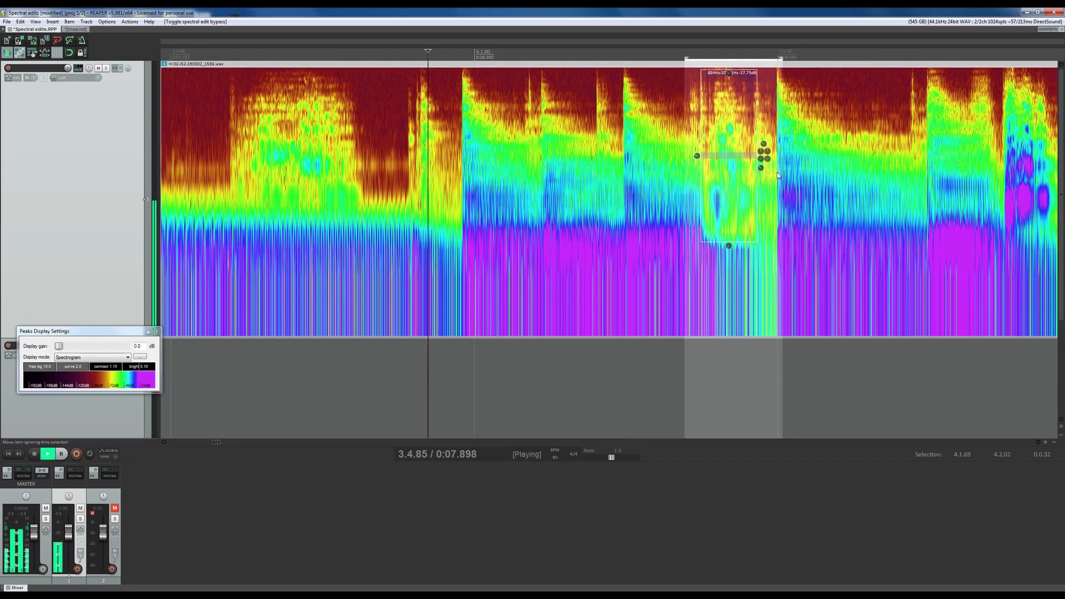
{"action": "key", "text": "space"}
{"action": "scroll", "coordinate": [797, 194], "scroll_direction": "left", "scroll_amount": 3}
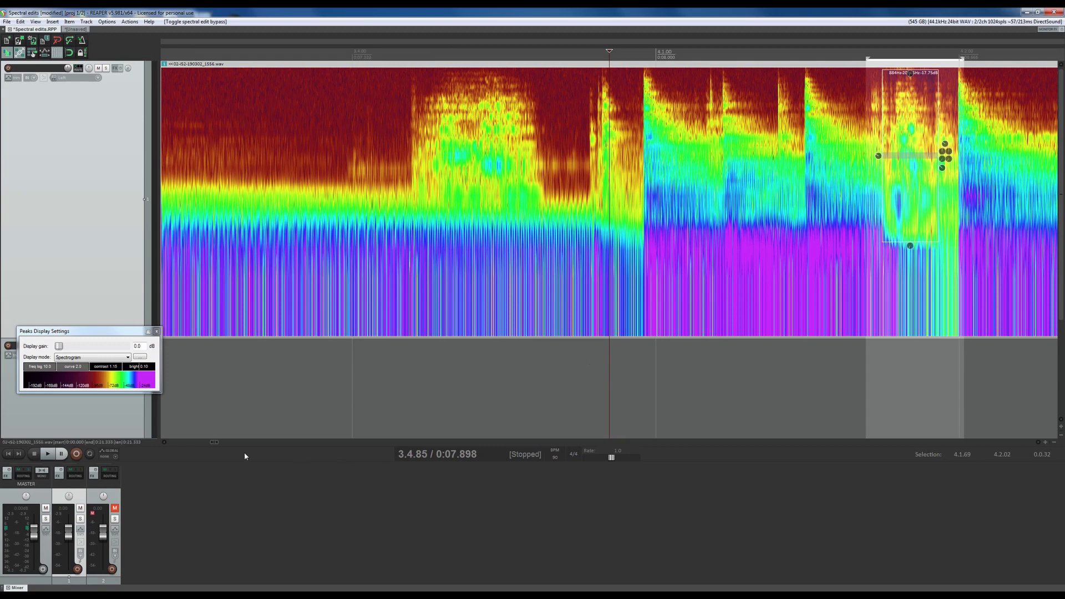
{"action": "scroll", "coordinate": [897, 329], "scroll_direction": "down", "scroll_amount": 1}
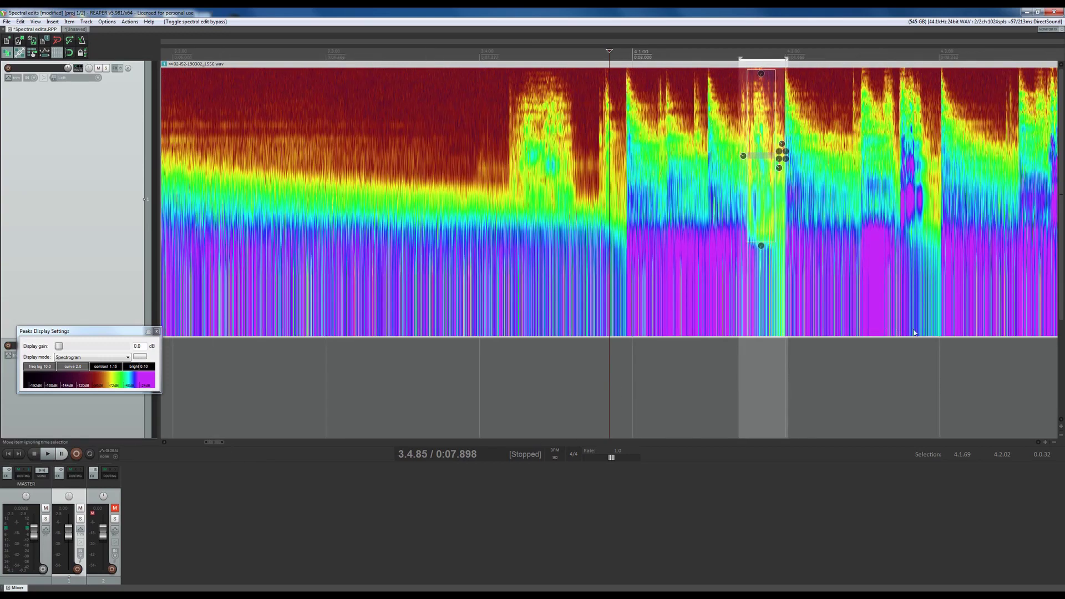
Select the second track and make small adjustments along the window's bottom bar
{"action": "left_click", "coordinate": [724, 378]}
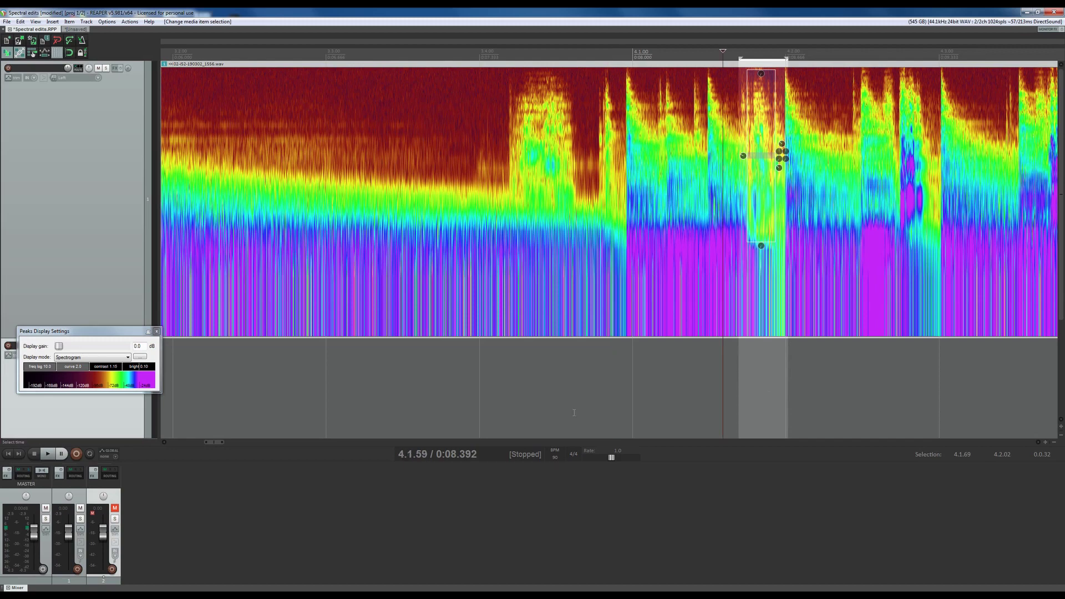
{"action": "left_click_drag", "start_coordinate": [207, 442], "coordinate": [212, 442]}
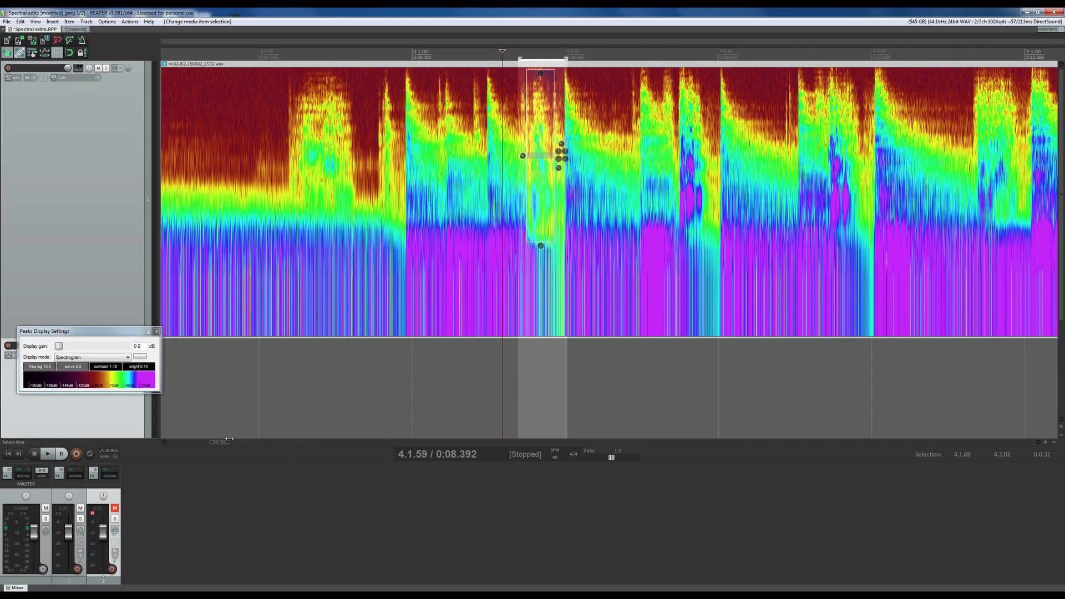
{"action": "left_click_drag", "start_coordinate": [222, 443], "coordinate": [225, 443]}
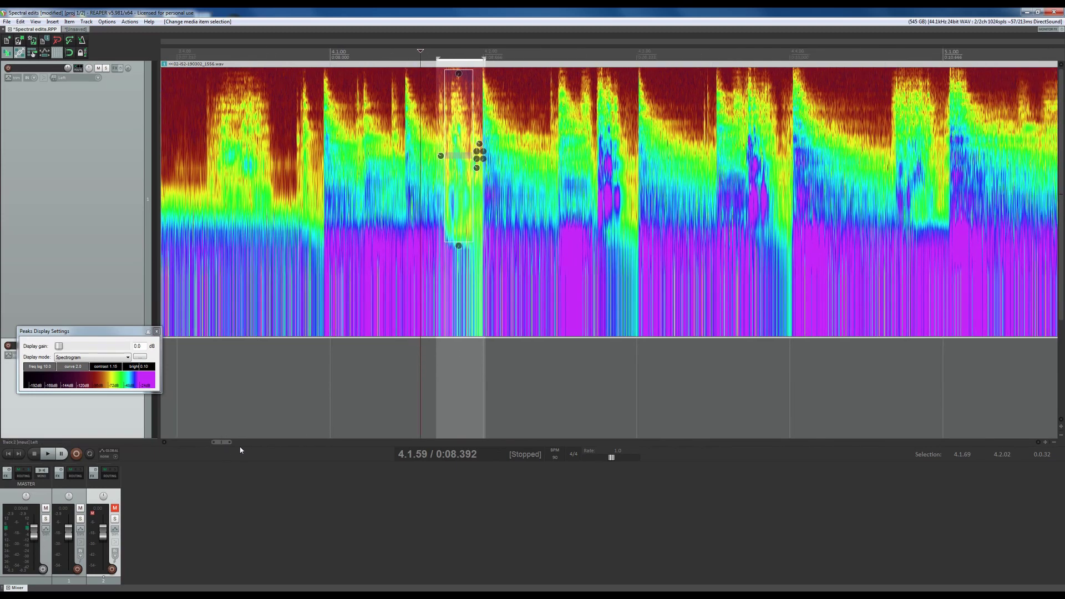